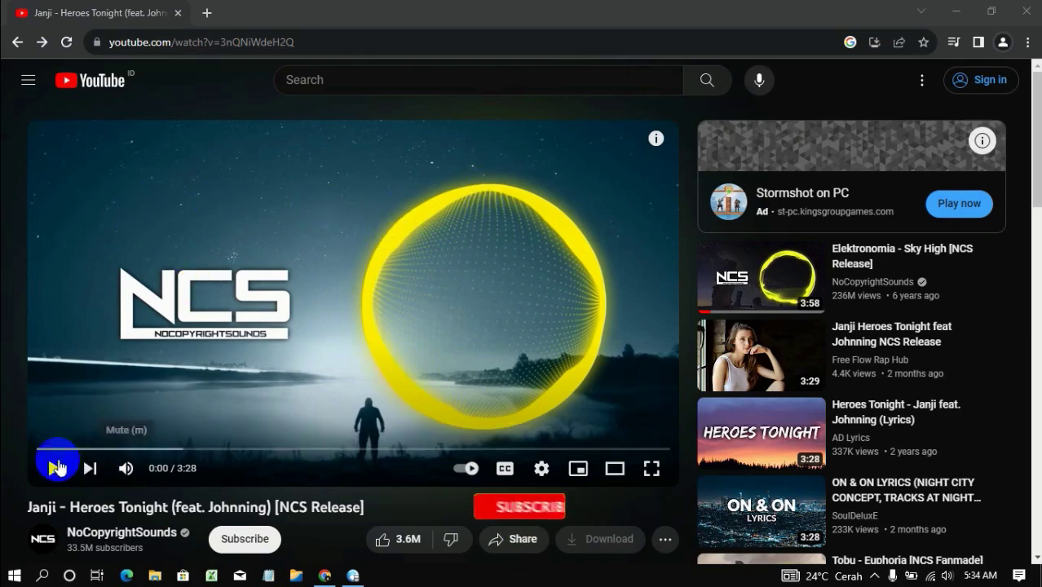
# Step: Play and pause the Heroes Tonight video briefly, and open its address with "ss" inserted before youtube.com
pyautogui.click(55, 469)
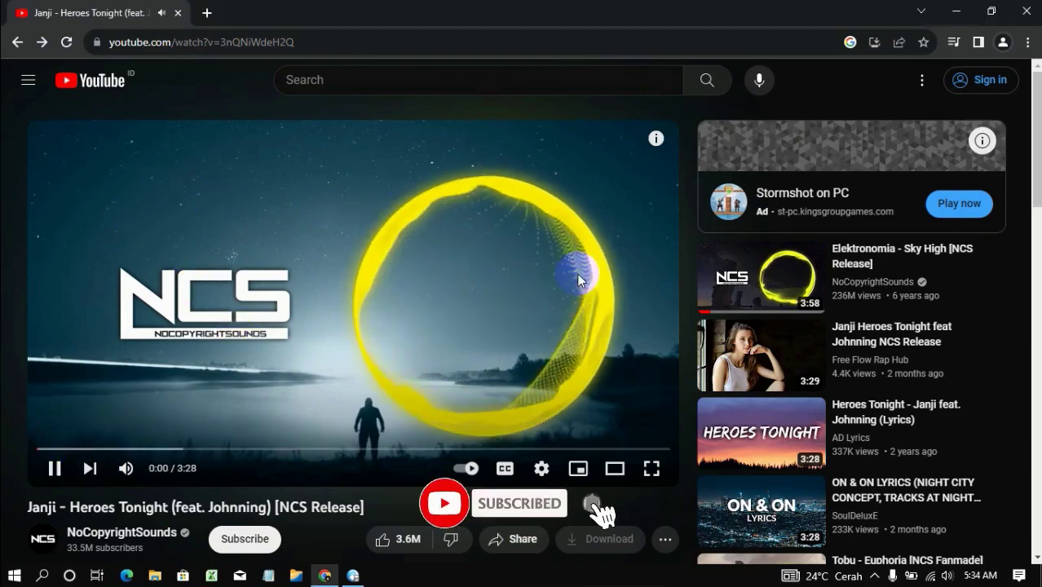
pyautogui.click(54, 470)
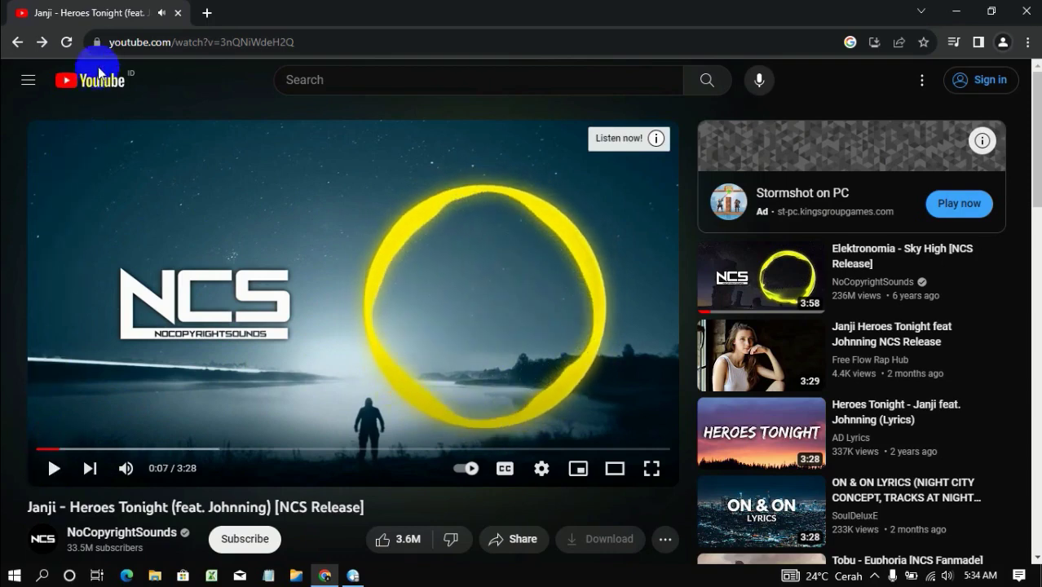
pyautogui.click(112, 47)
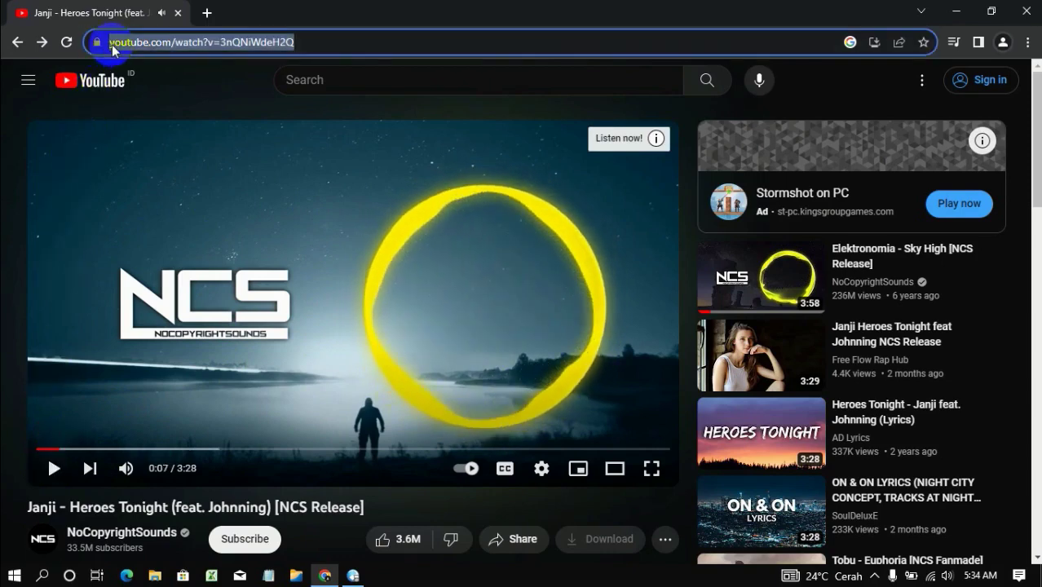
pyautogui.click(166, 43)
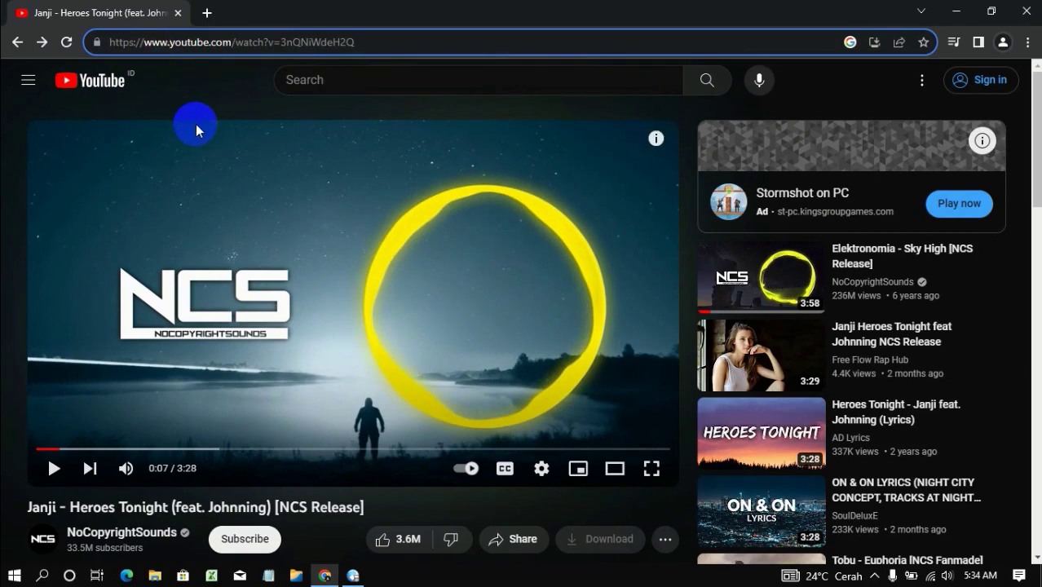
pyautogui.write('ss')
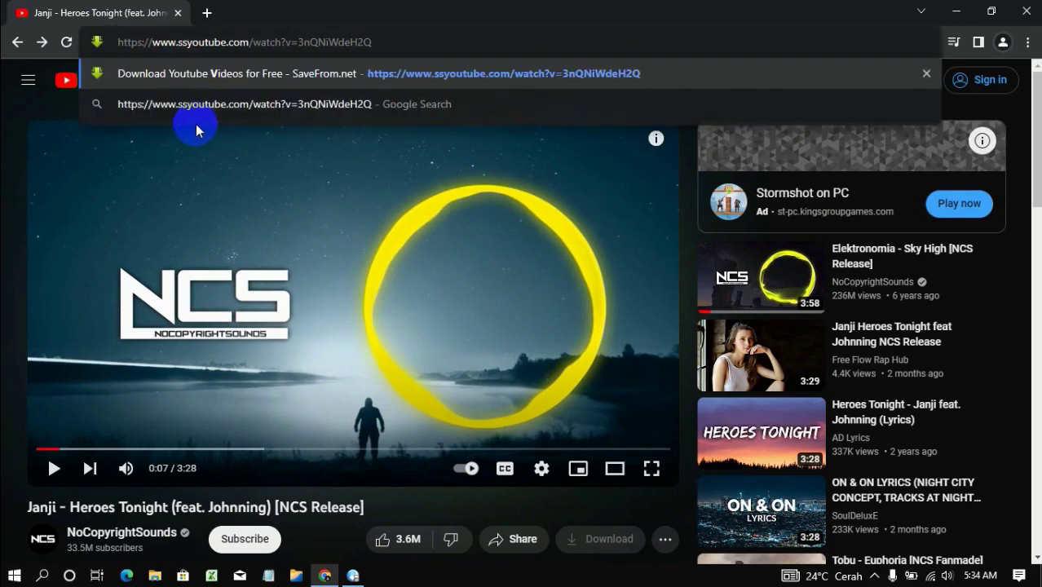
pyautogui.press('Return')
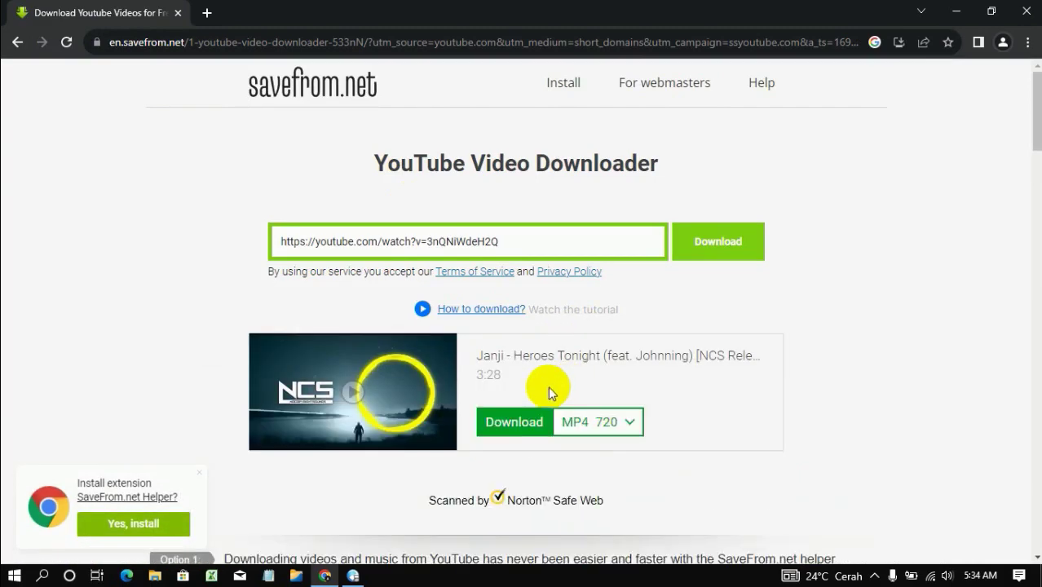
# Step: Download the video as MP4 720, closing the redirect page that opens, and check it in the recent downloads
pyautogui.click(517, 424)
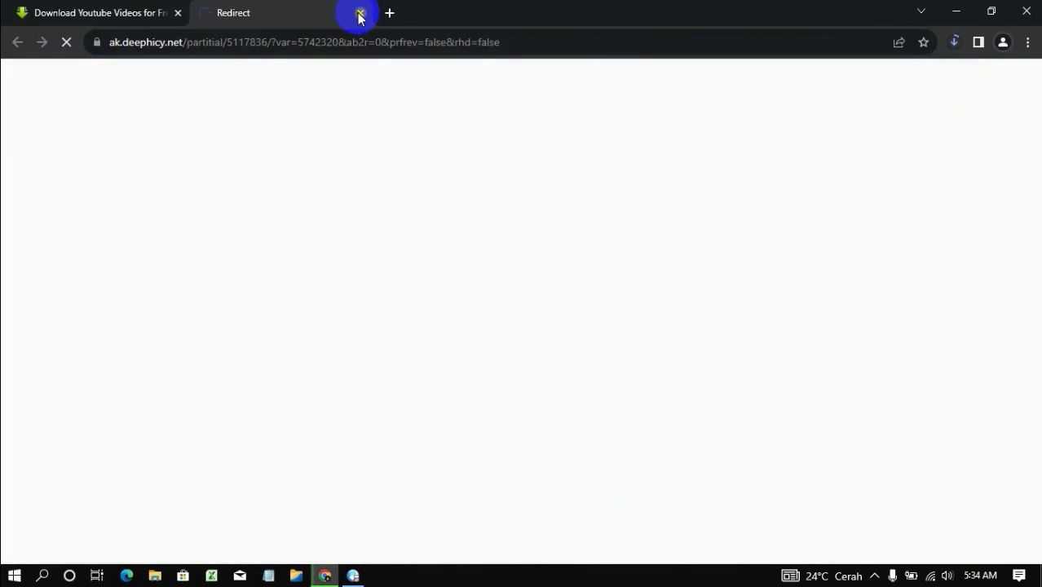
pyautogui.click(359, 12)
pyautogui.click(954, 41)
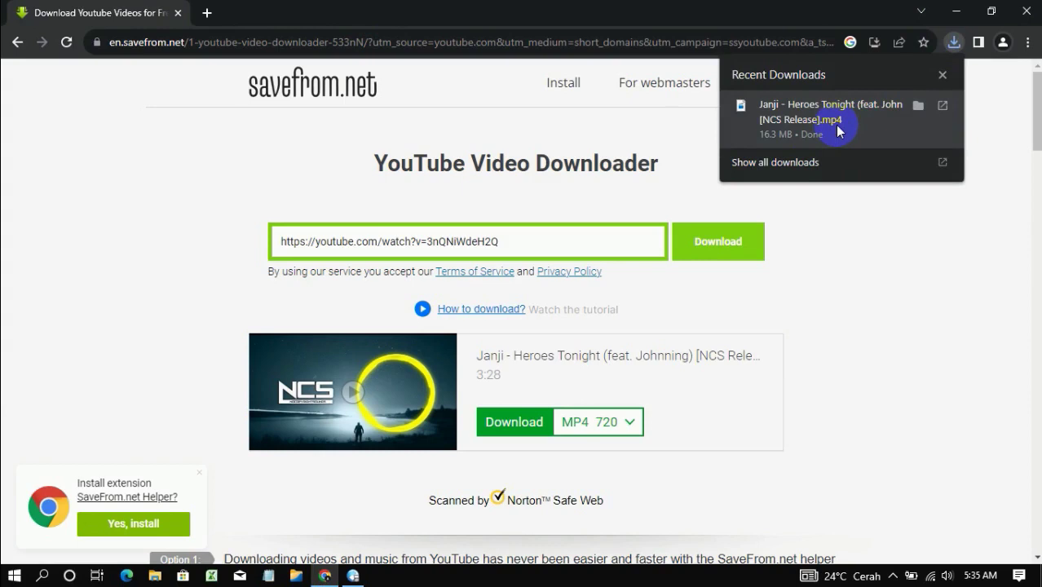
# Step: Switch to Any Video Converter and add the Heroes Tonight video from the Downloads folder
pyautogui.click(957, 11)
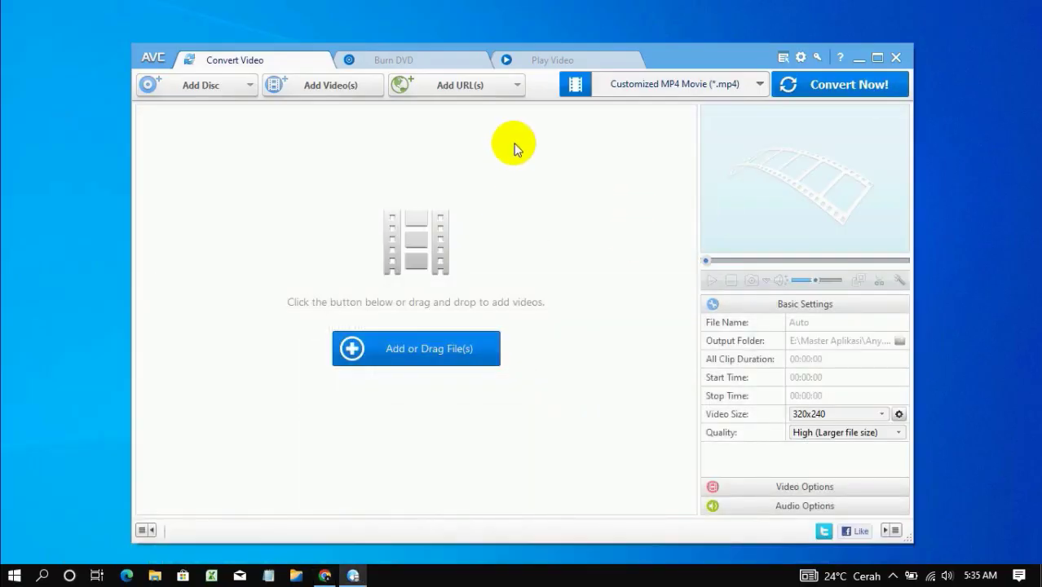
pyautogui.click(438, 352)
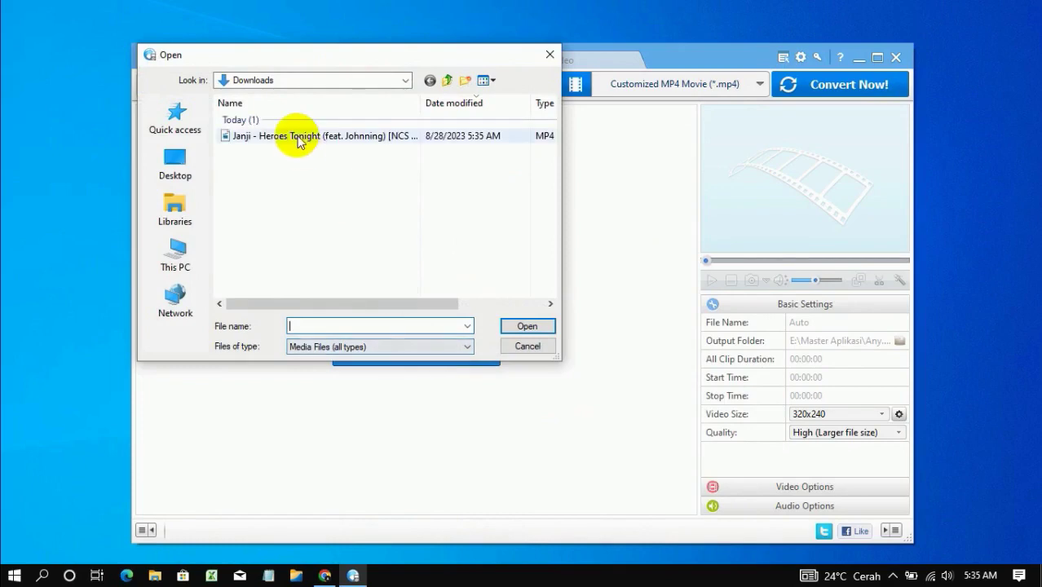
pyautogui.click(300, 137)
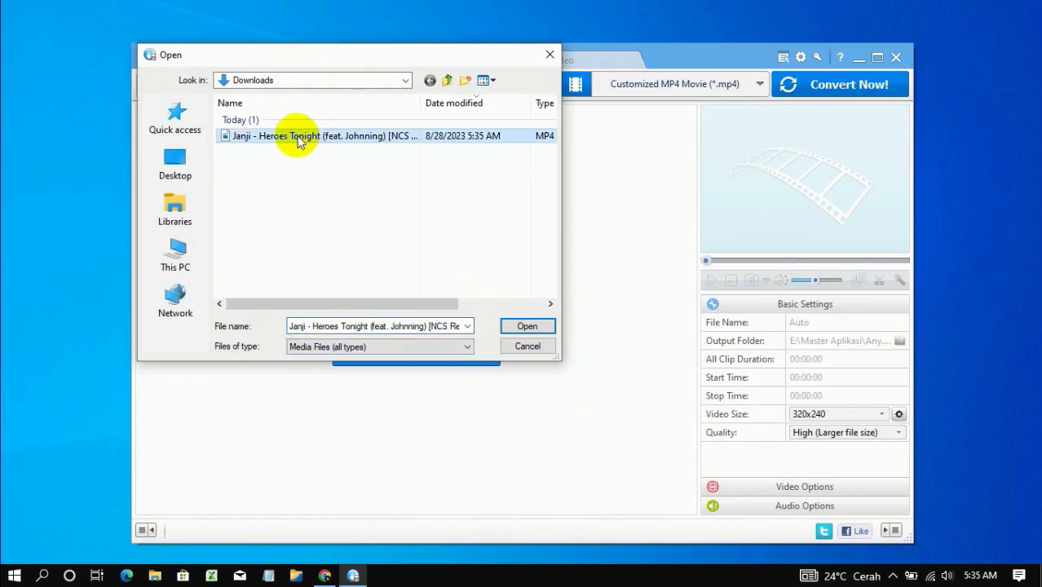
pyautogui.click(519, 327)
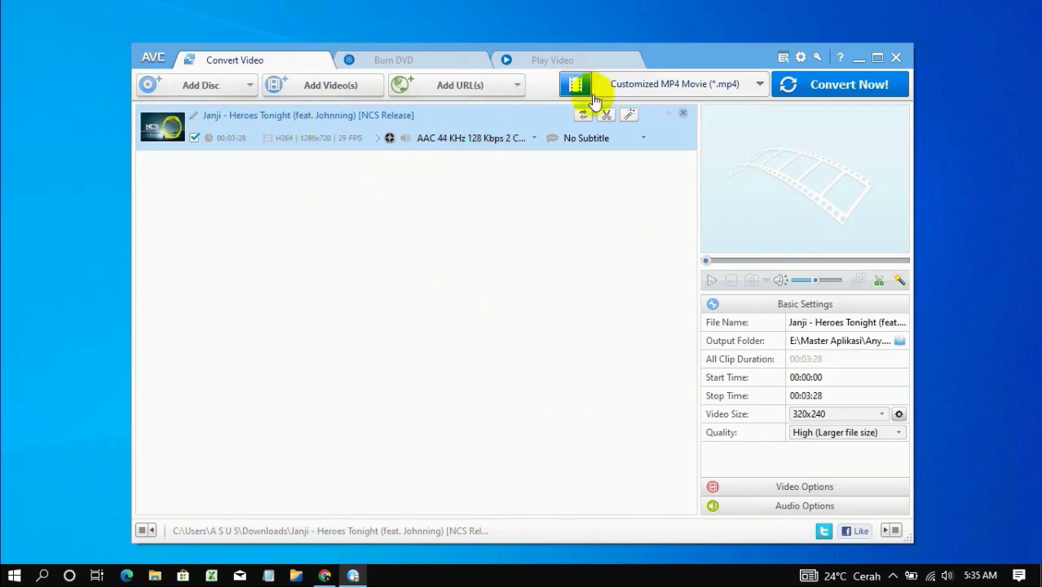
# Step: Use Customized MP4 Movie (*.mp4) as the output profile and set the video size to 480x320
pyautogui.click(758, 86)
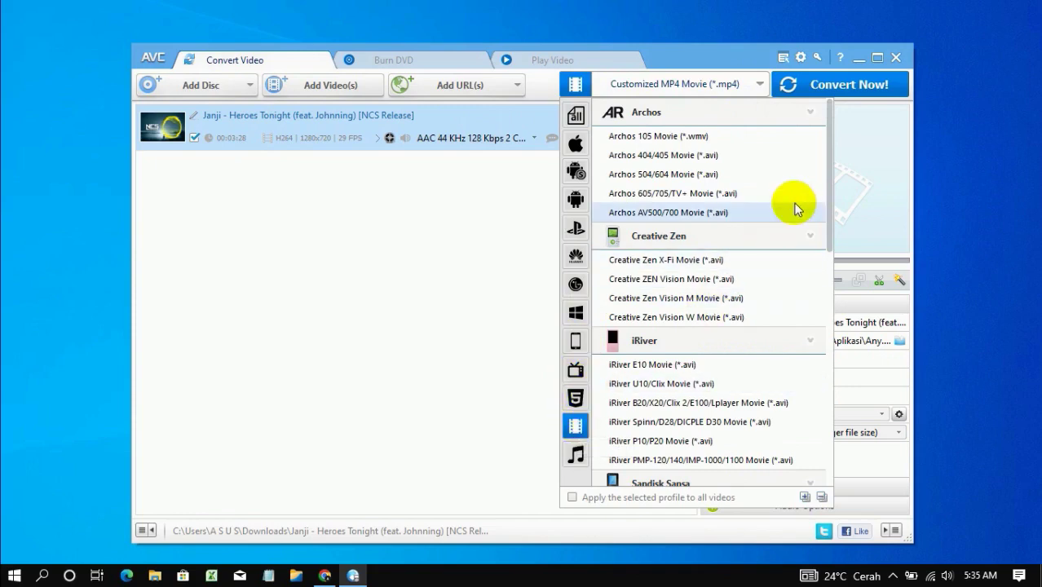
pyautogui.moveTo(833, 181); pyautogui.dragTo(833, 355)
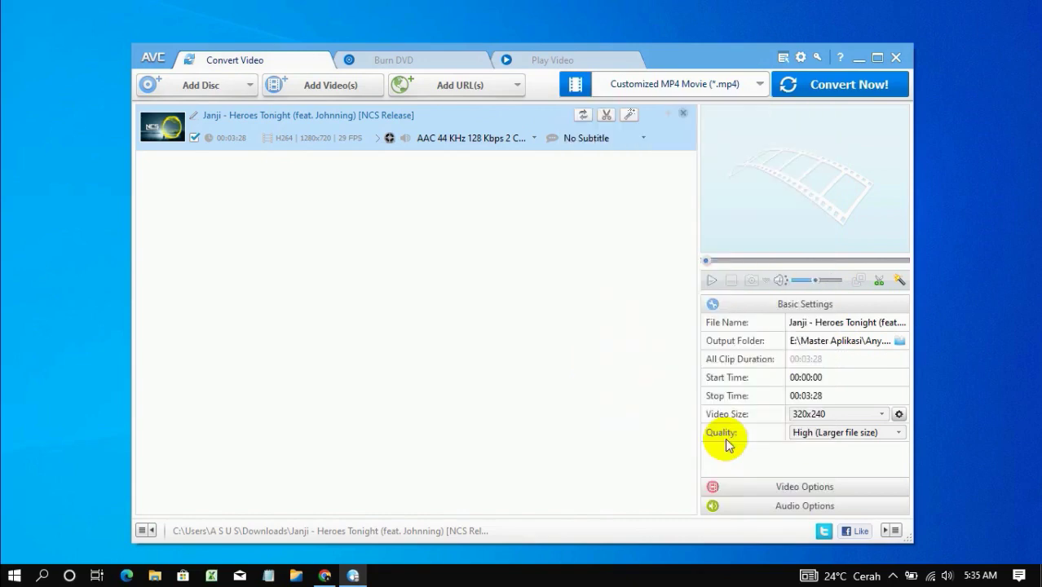
pyautogui.click(706, 441)
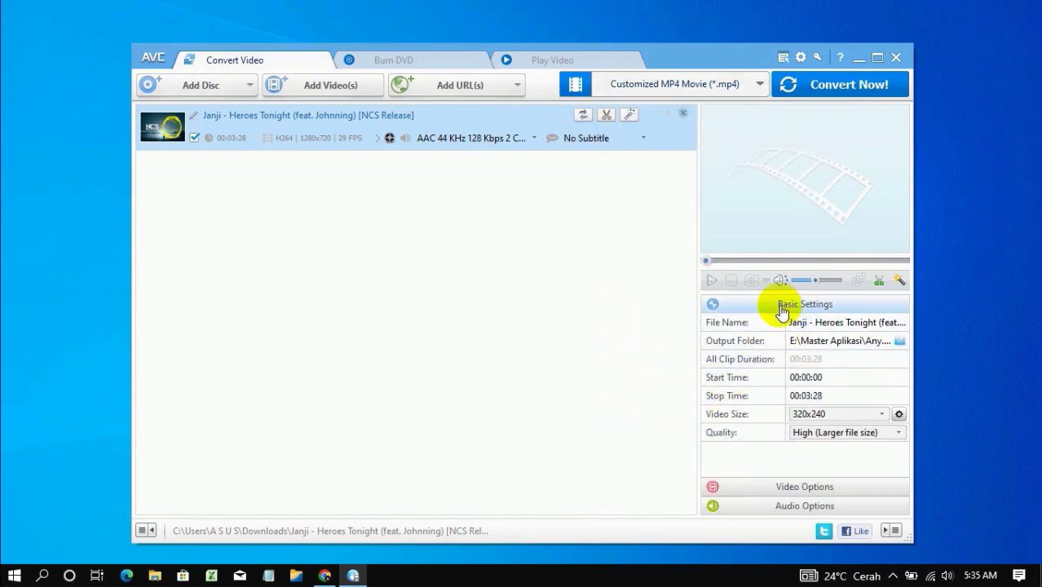
pyautogui.click(883, 417)
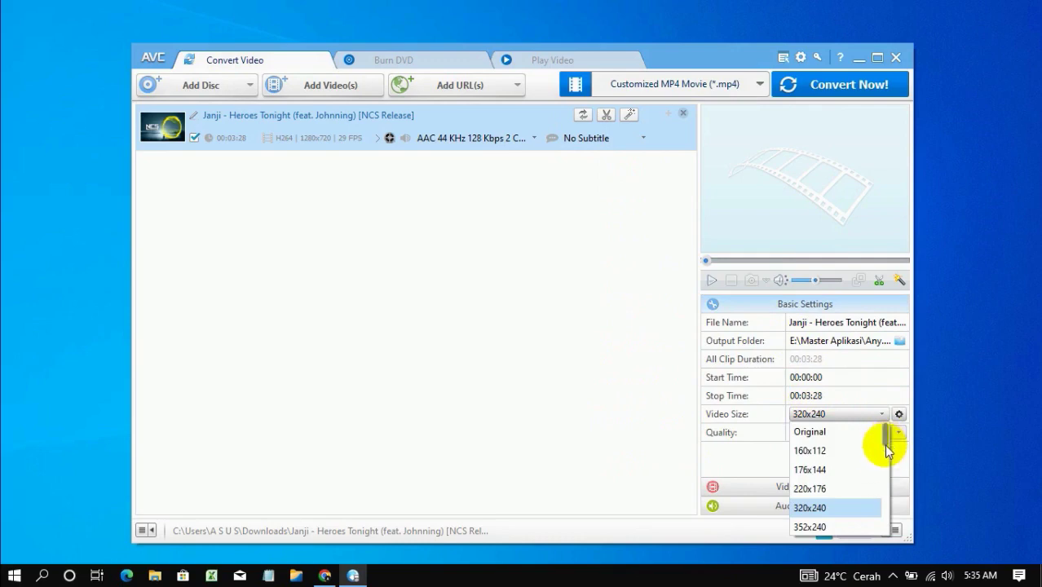
pyautogui.moveTo(886, 441); pyautogui.dragTo(887, 478)
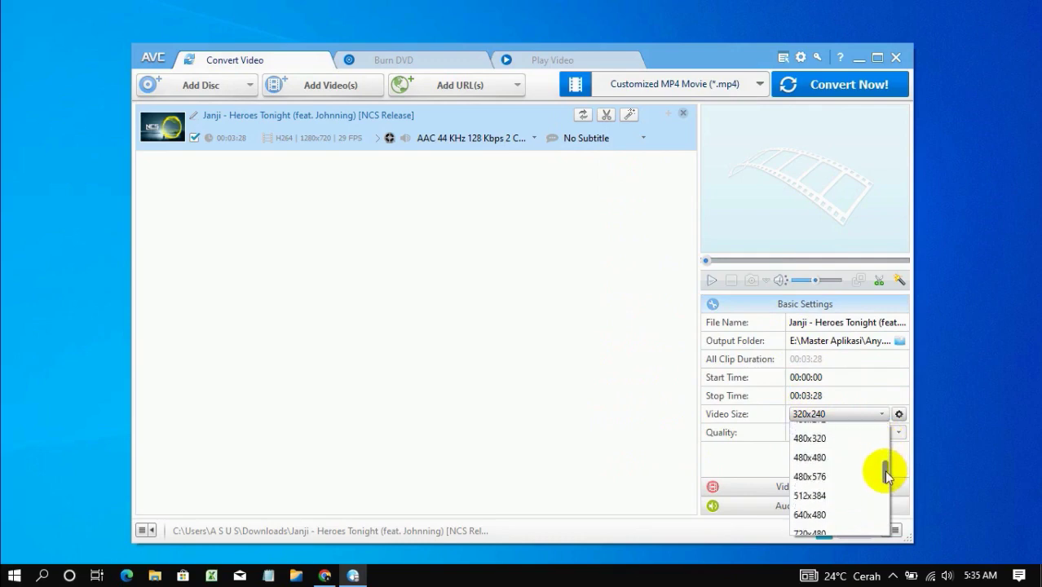
pyautogui.click(816, 439)
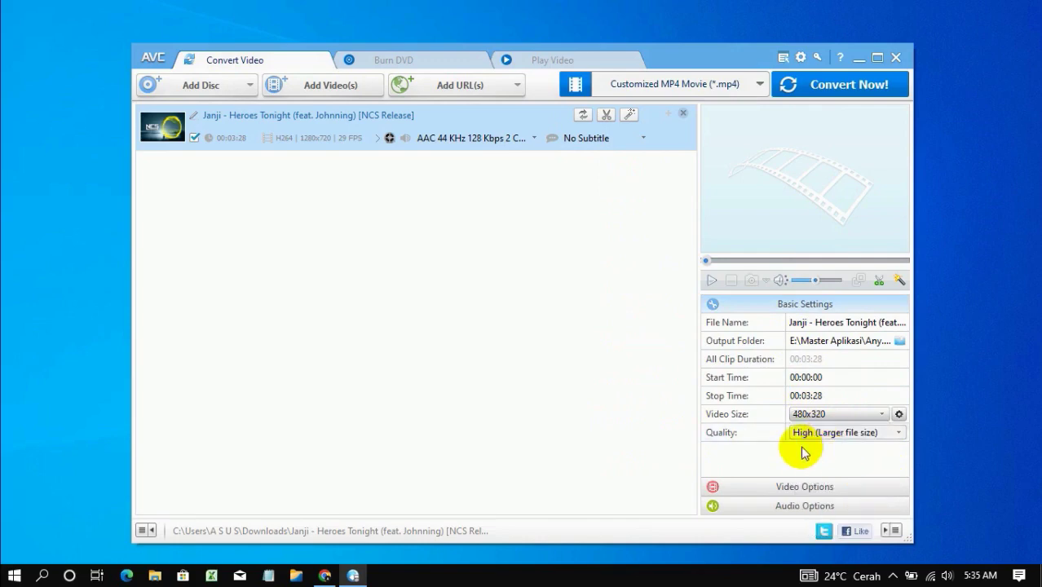
# Step: Set the video codec to xvid and the video bitrate to 256
pyautogui.click(799, 487)
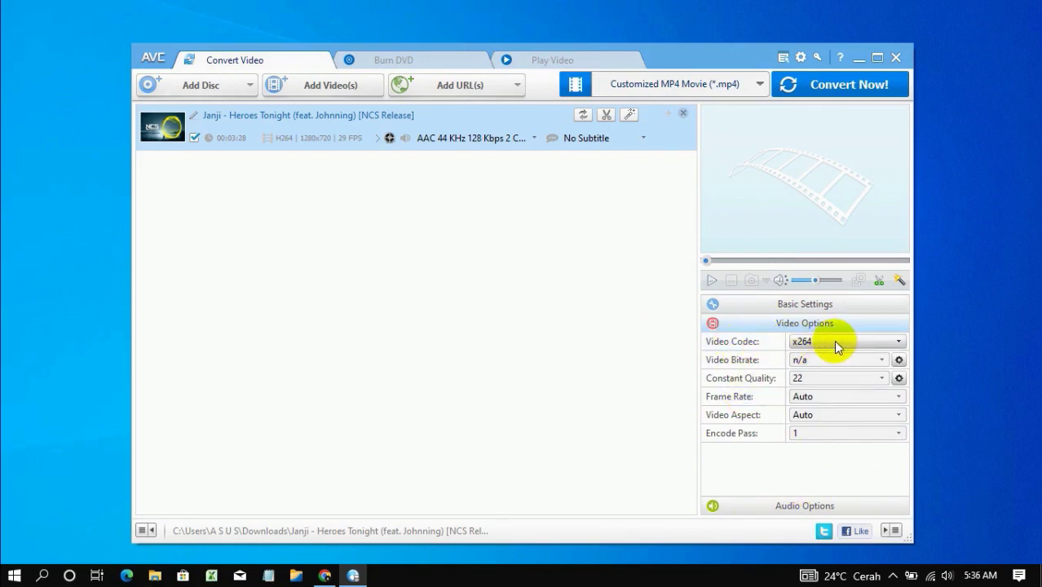
pyautogui.click(892, 346)
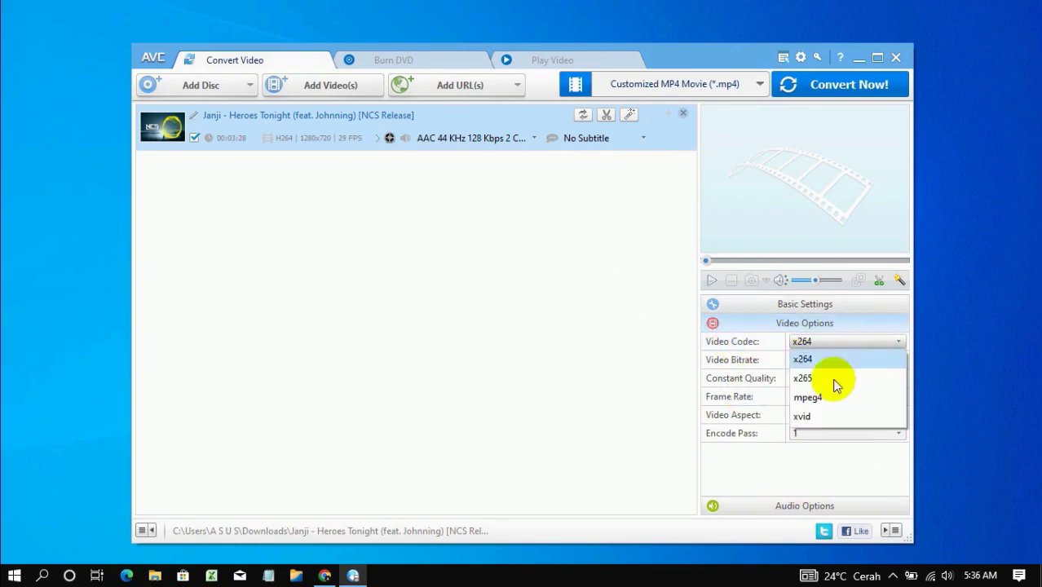
pyautogui.click(804, 417)
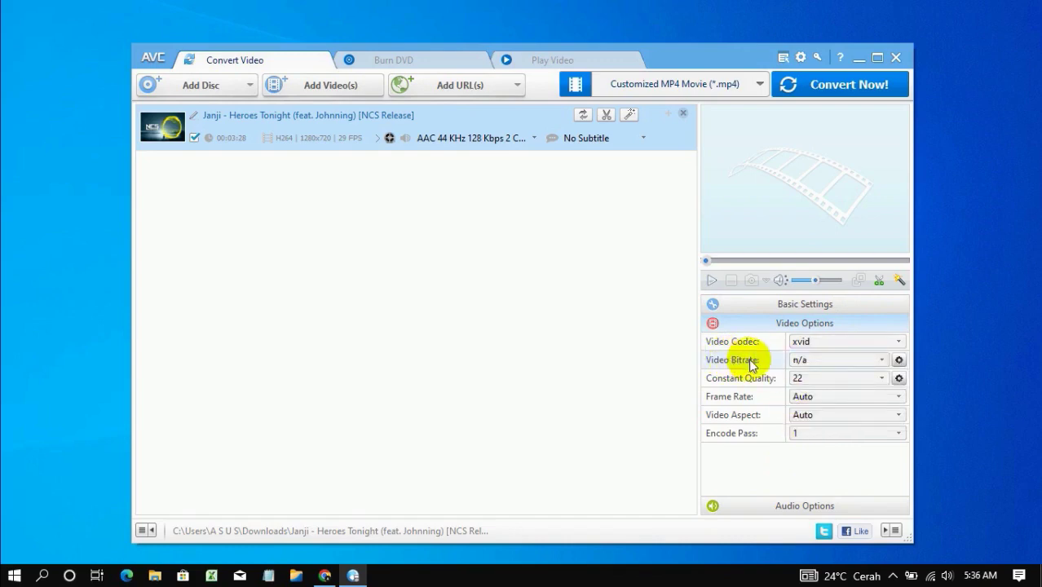
pyautogui.click(873, 363)
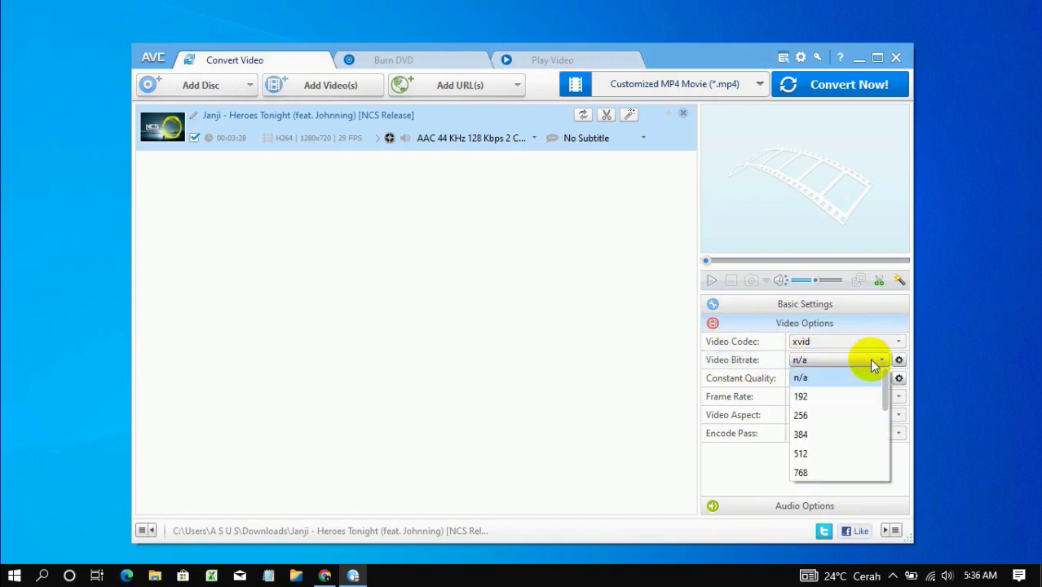
pyautogui.click(817, 415)
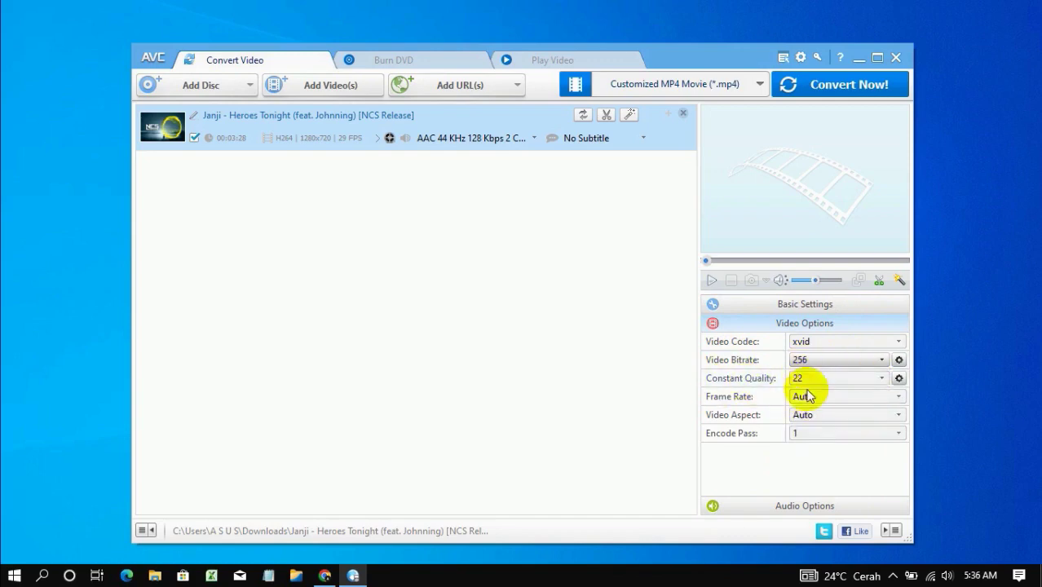
# Step: Set the output's audio codec to mp3
pyautogui.click(809, 504)
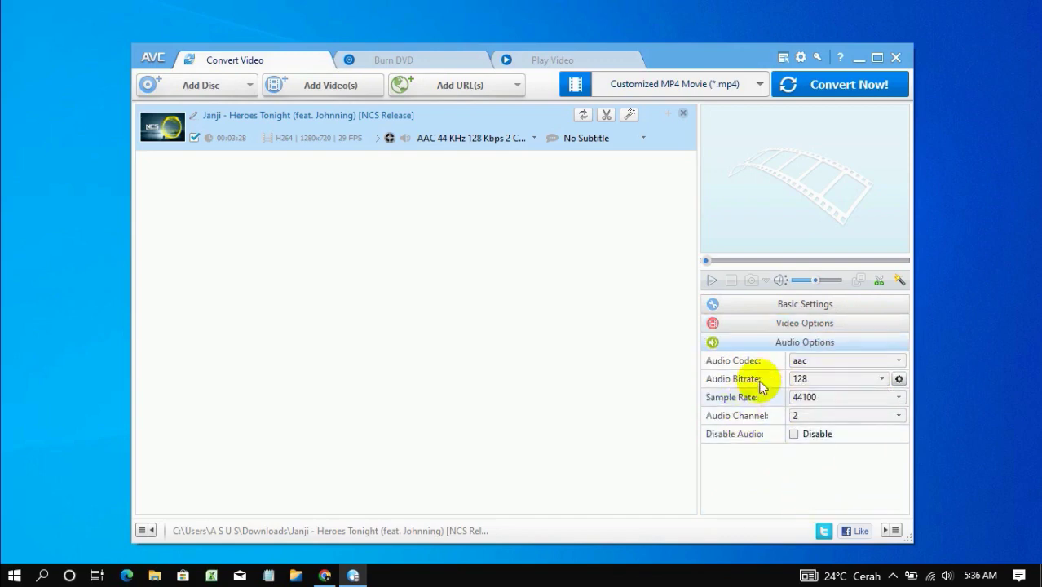
pyautogui.click(892, 361)
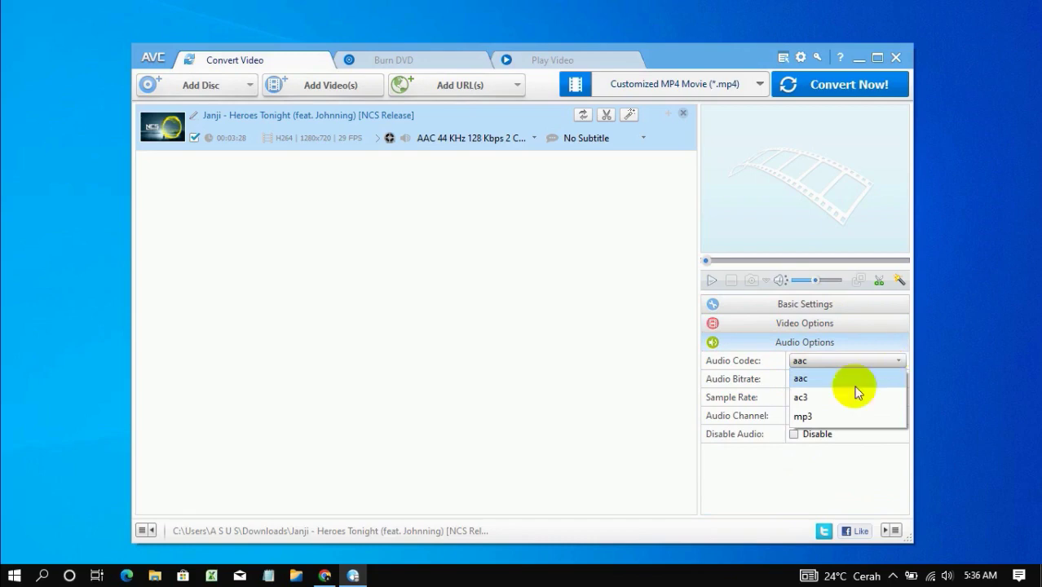
pyautogui.click(825, 416)
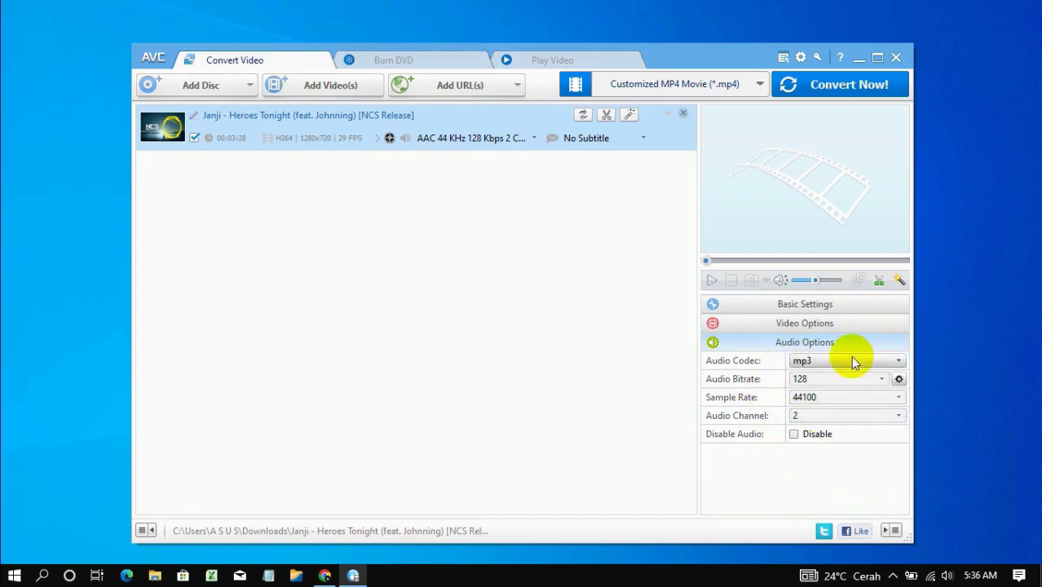
# Step: Review the basic, video and audio settings, and start converting the video
pyautogui.click(797, 325)
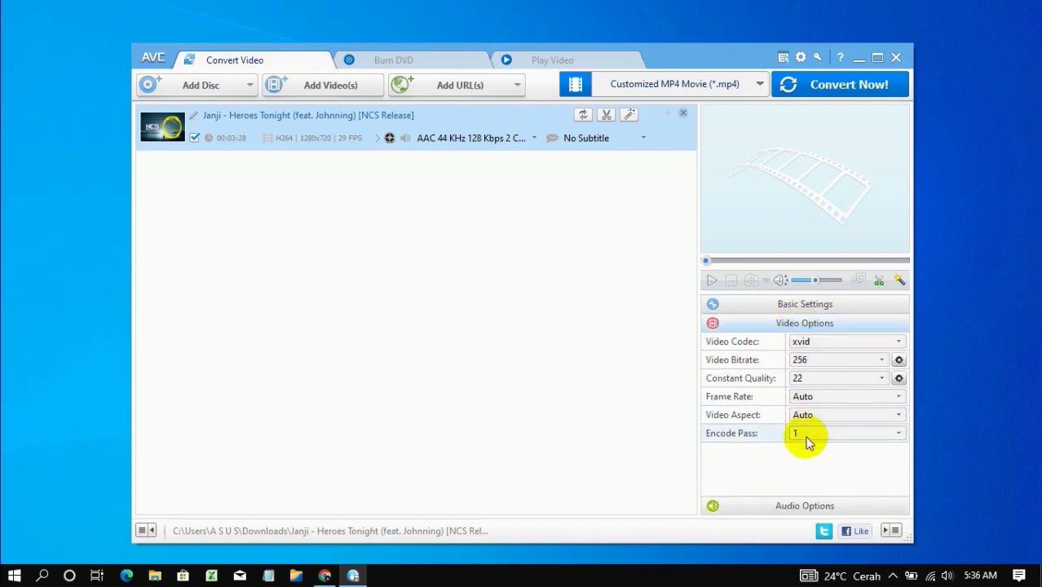
pyautogui.click(805, 306)
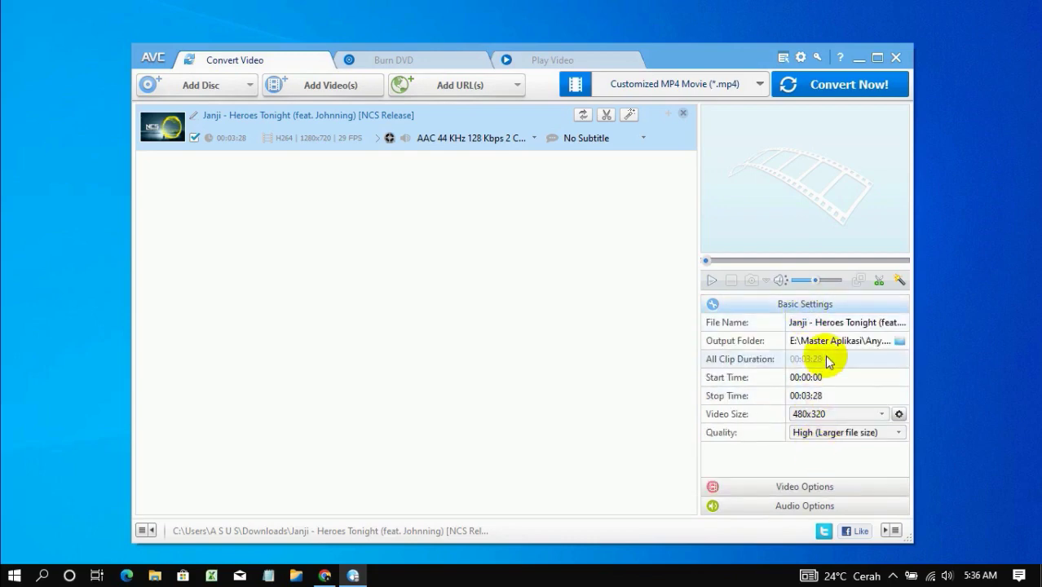
pyautogui.click(797, 486)
pyautogui.click(795, 505)
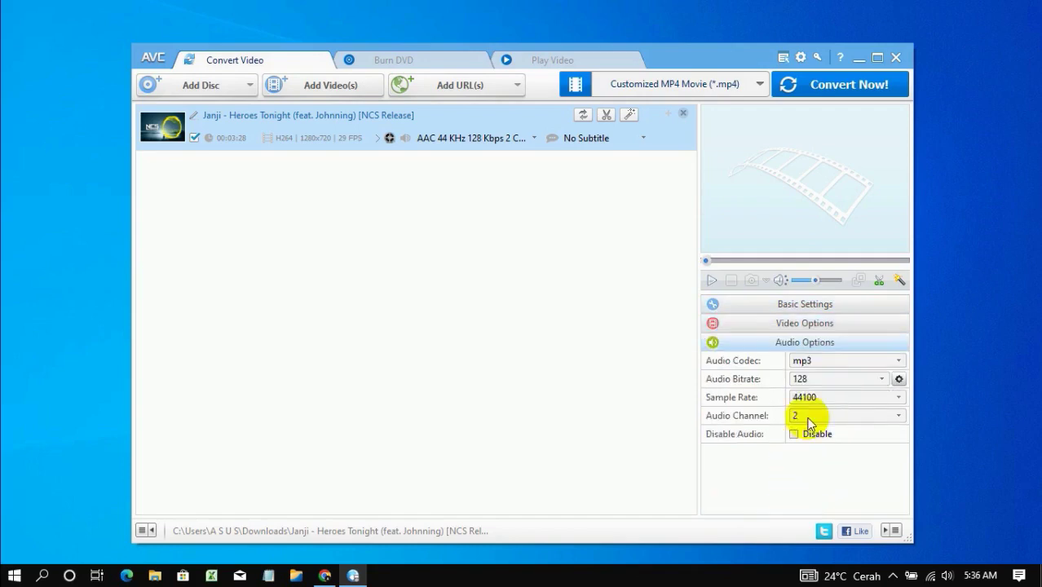
pyautogui.click(796, 304)
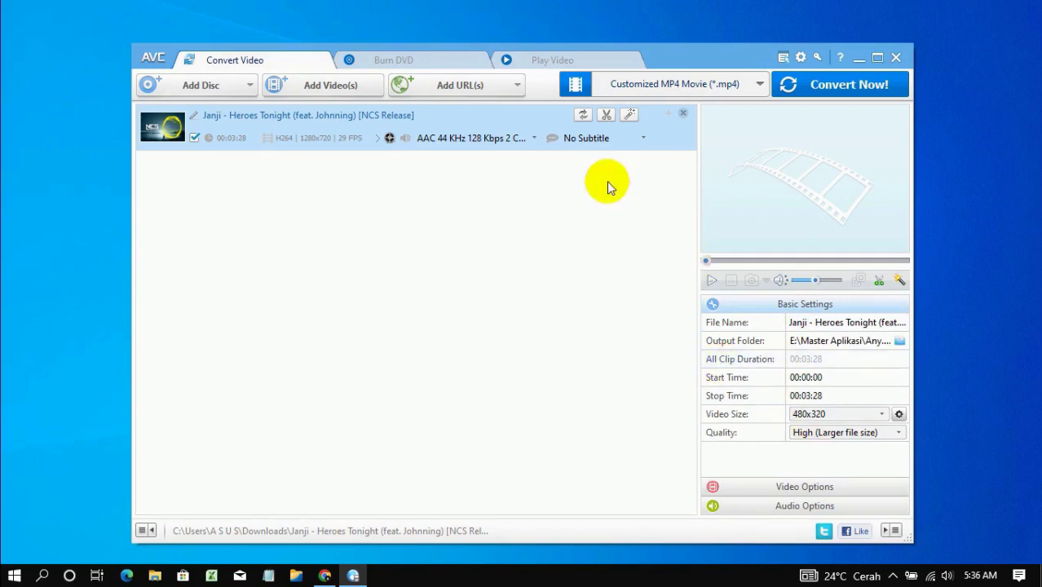
pyautogui.click(850, 90)
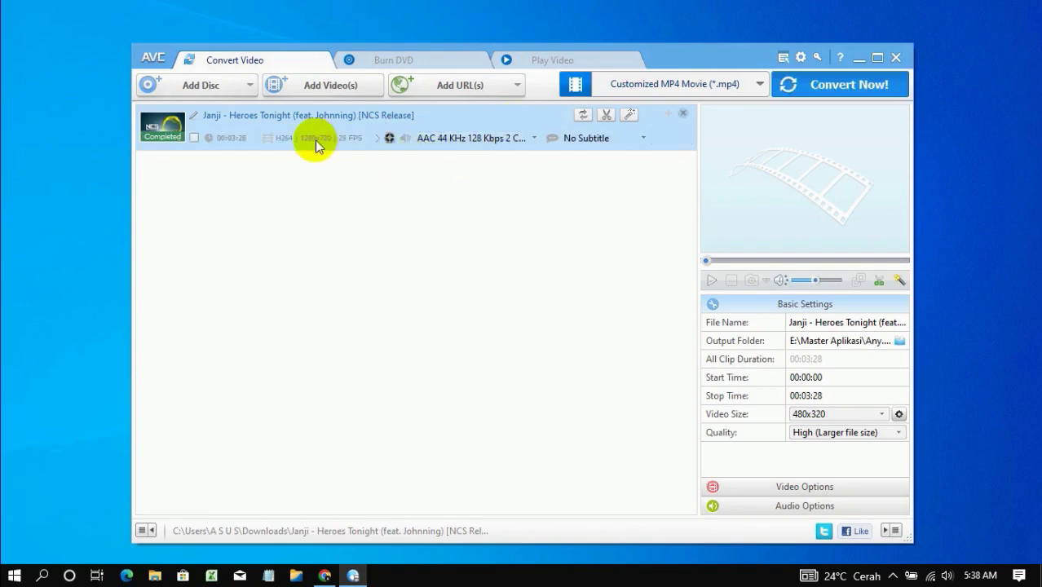
# Step: Play a preview of the converted xvid video in the MP4 output folder
pyautogui.click(400, 139)
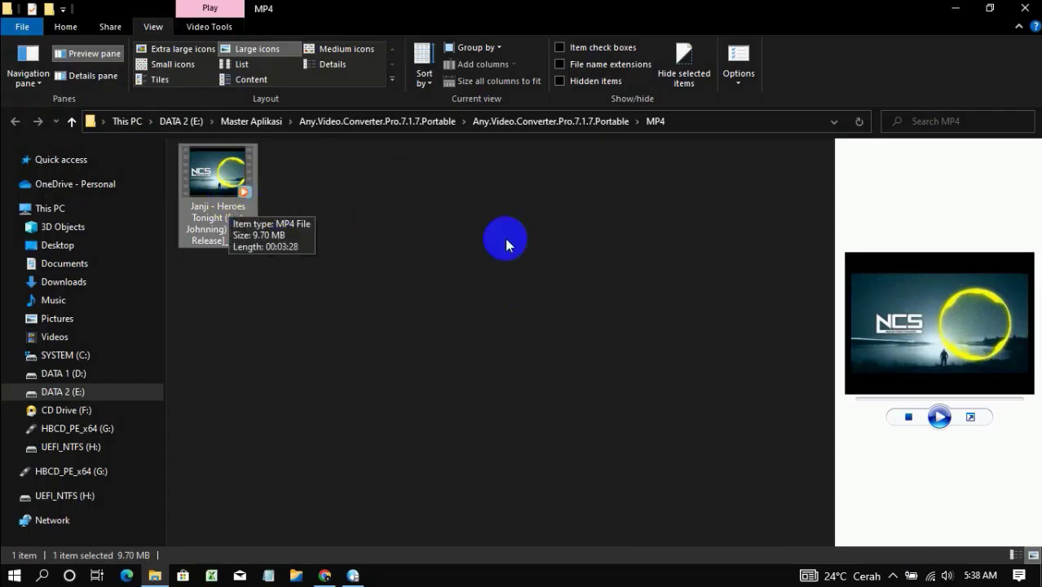
pyautogui.click(940, 417)
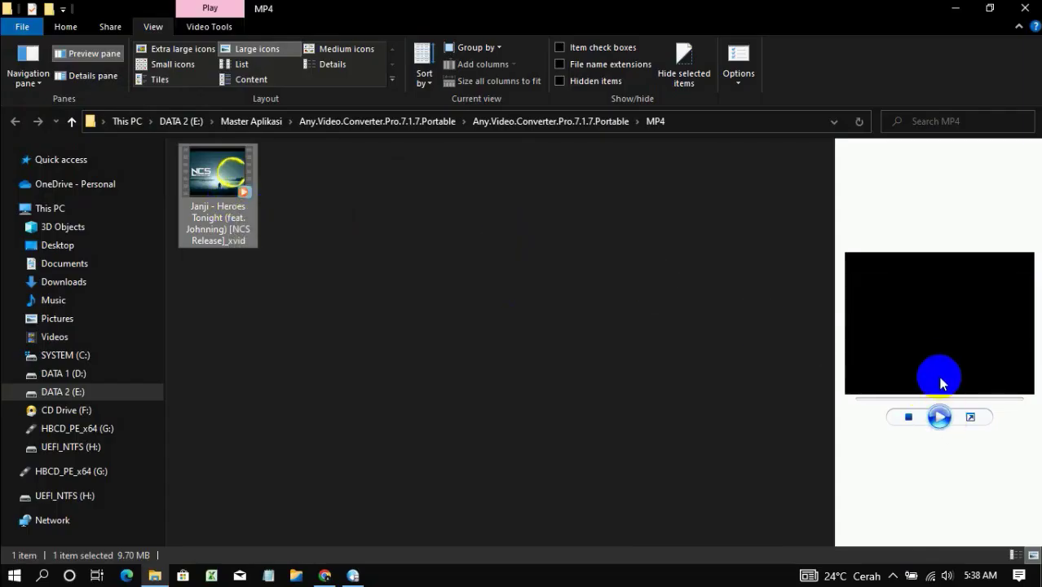